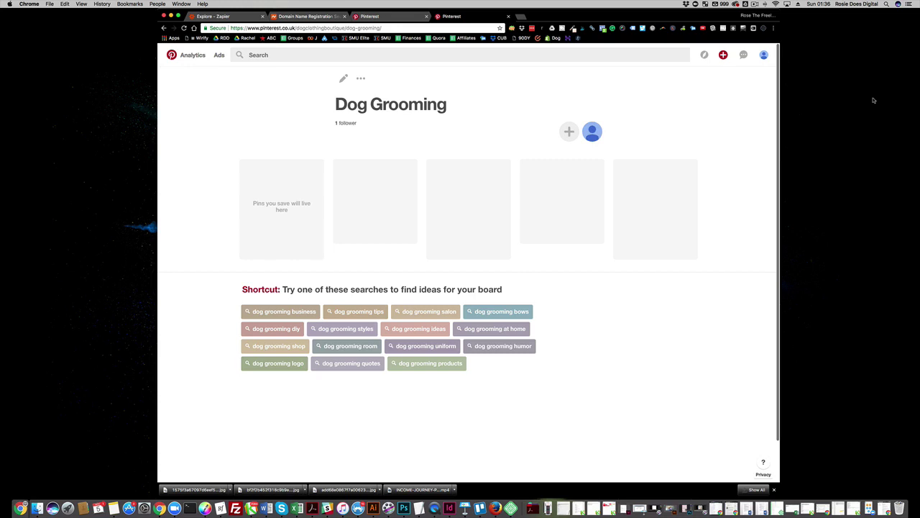
Open the Dog Beds board from the business profile's boards and dismiss the browser's downloads bar.
click(764, 56)
click(755, 77)
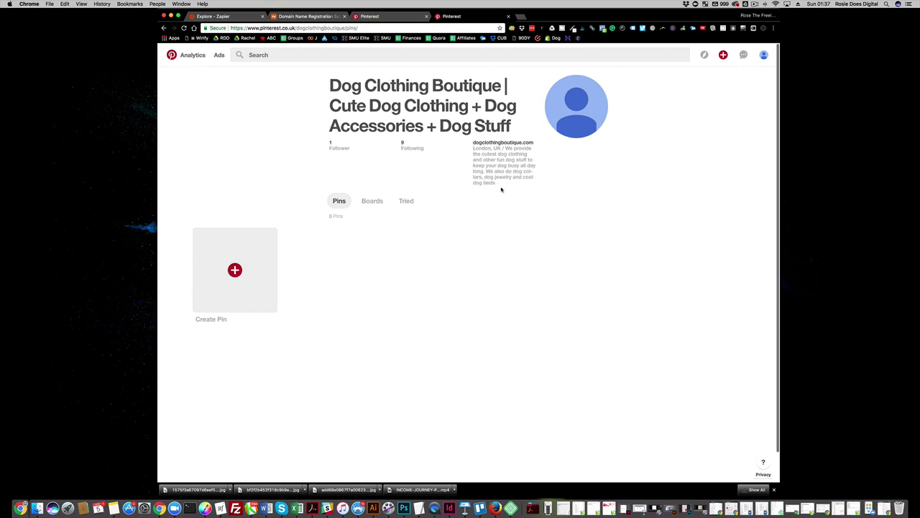
click(377, 204)
scroll(719, 144, down, 3)
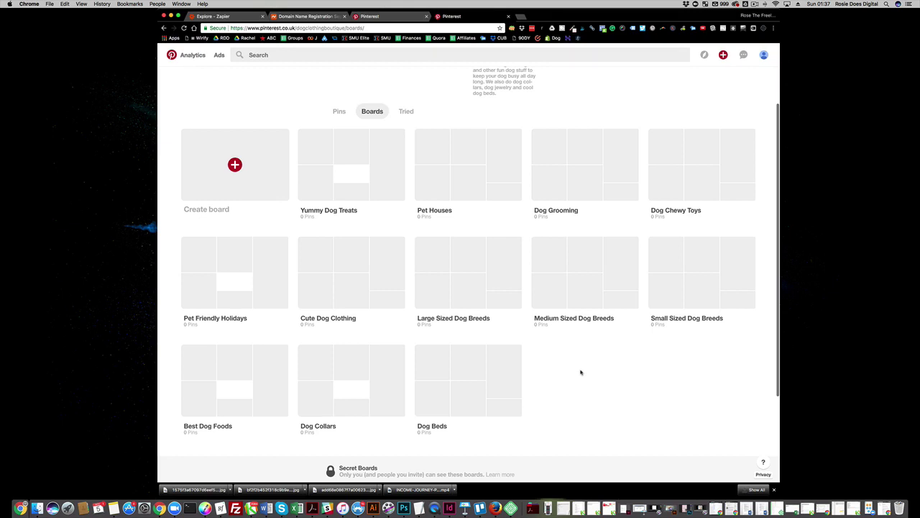
click(440, 428)
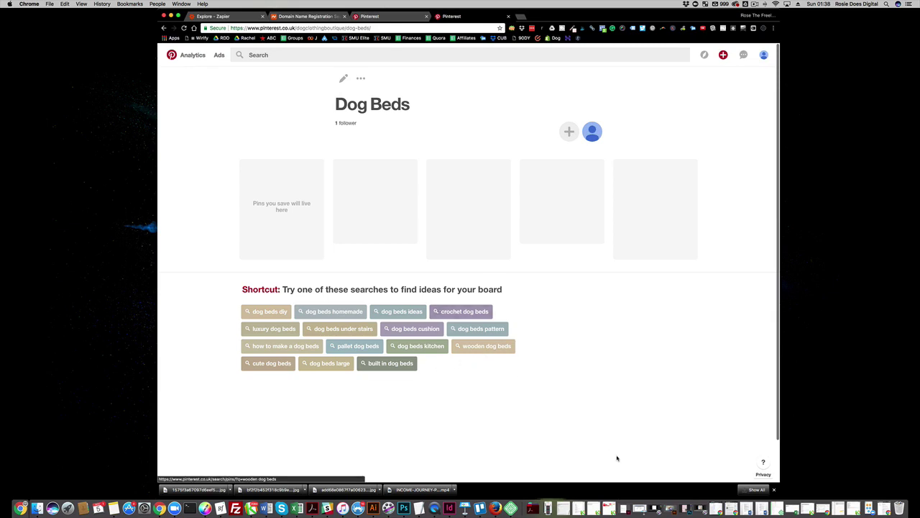
click(774, 490)
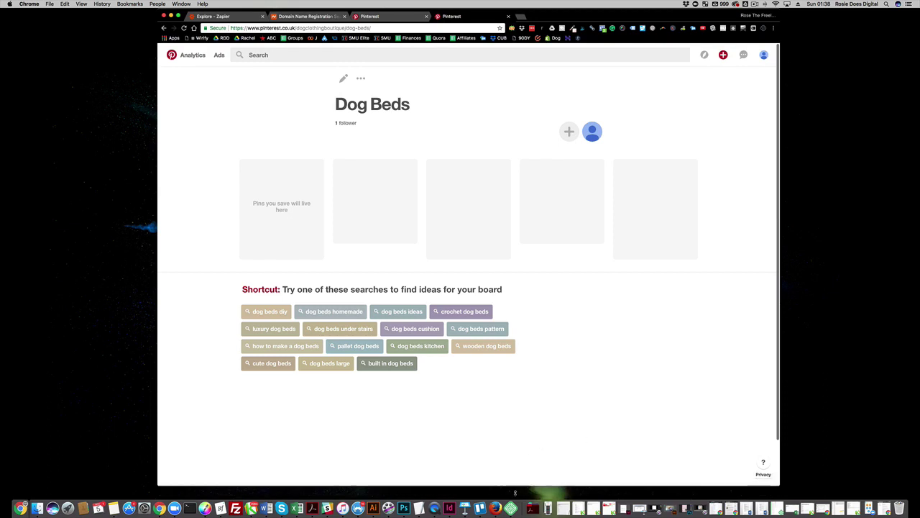
Open pinterest.co.uk in a new browser tab and search for "dog beds".
click(521, 16)
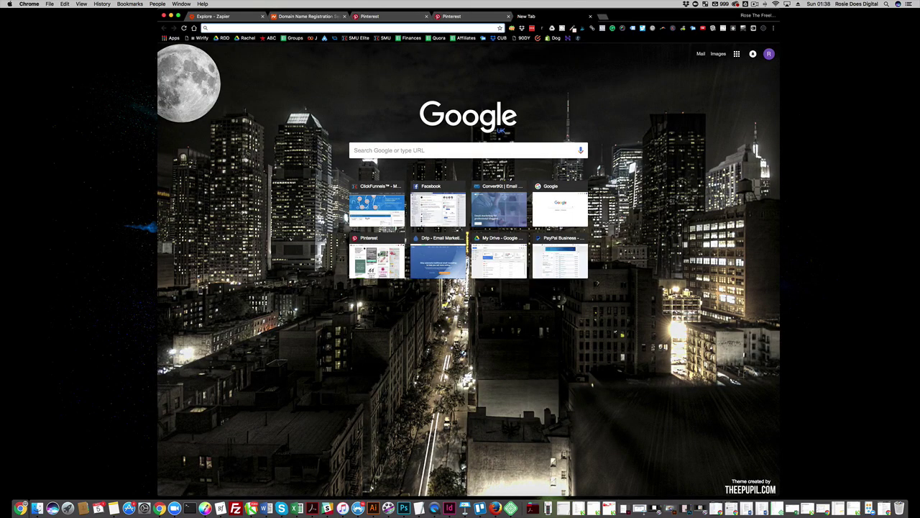
text(pinterest.co.uk)
key(Return)
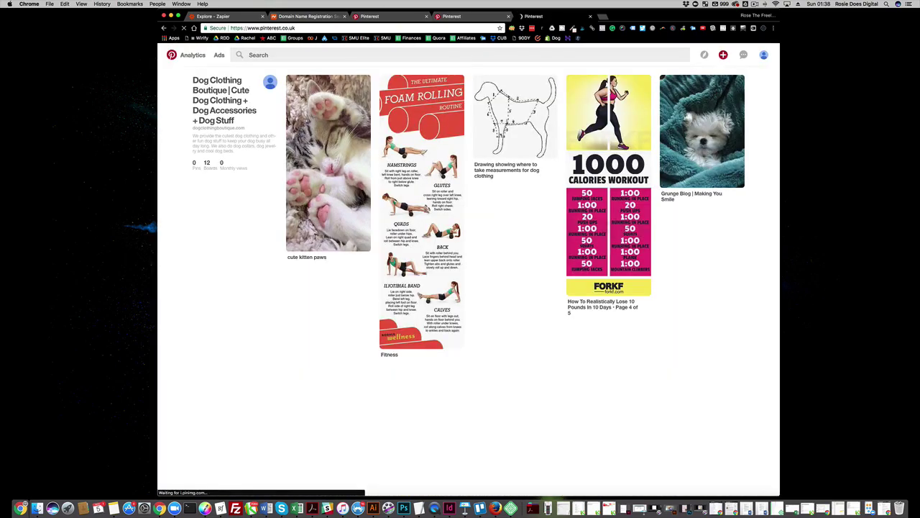
click(389, 59)
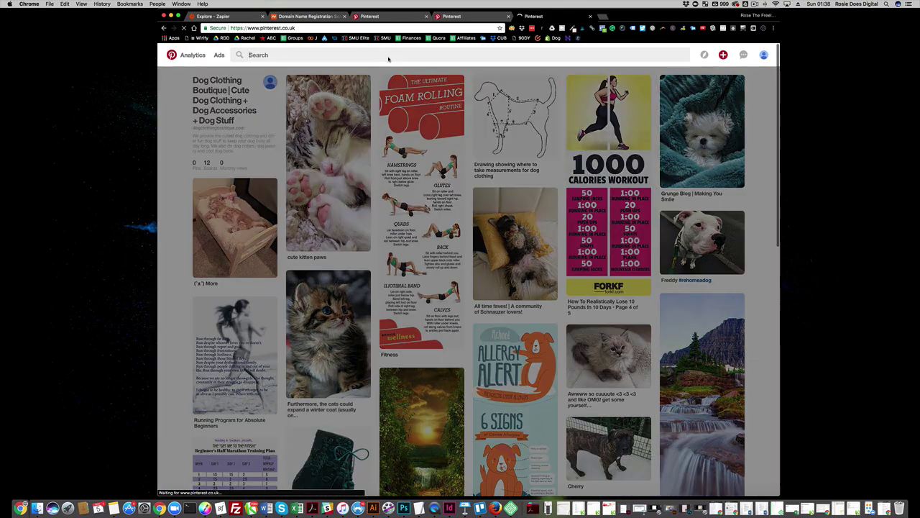
text(dog )
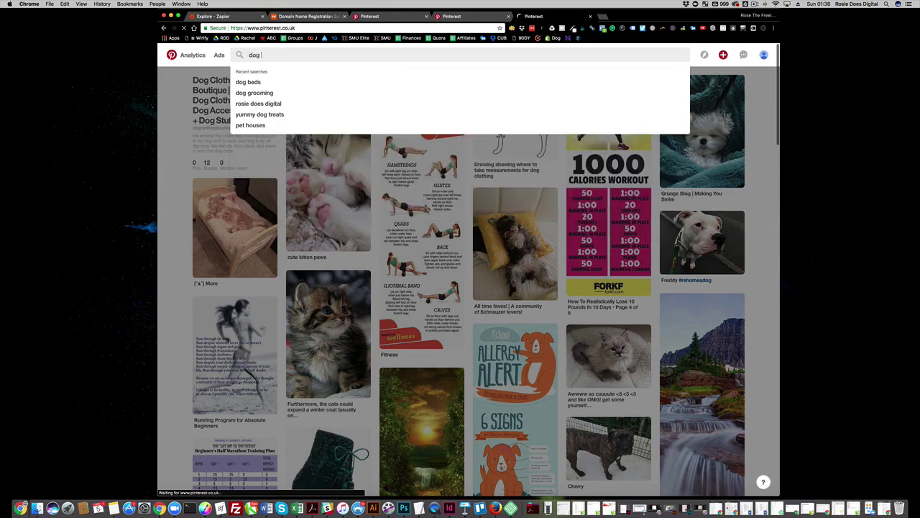
text(beds)
key(Return)
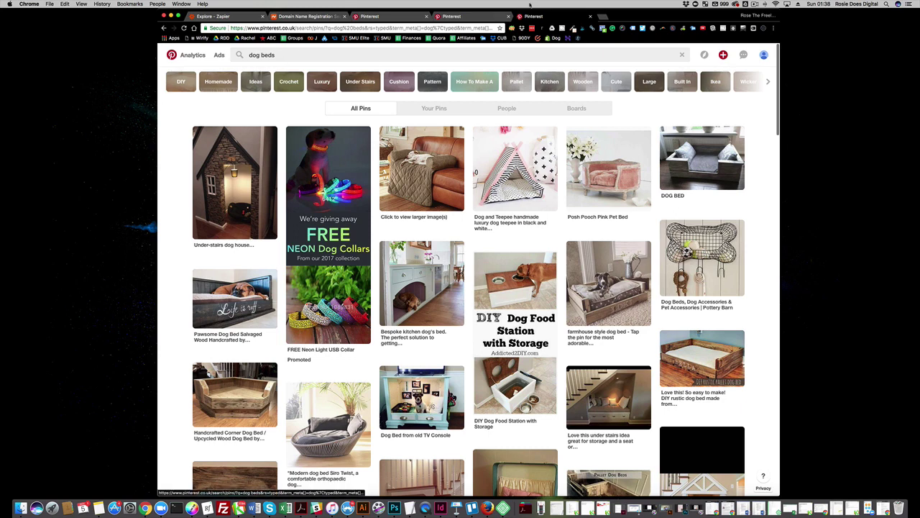
Compare the Dog Beds board's suggested searches with the pins in the dog beds search results.
click(460, 16)
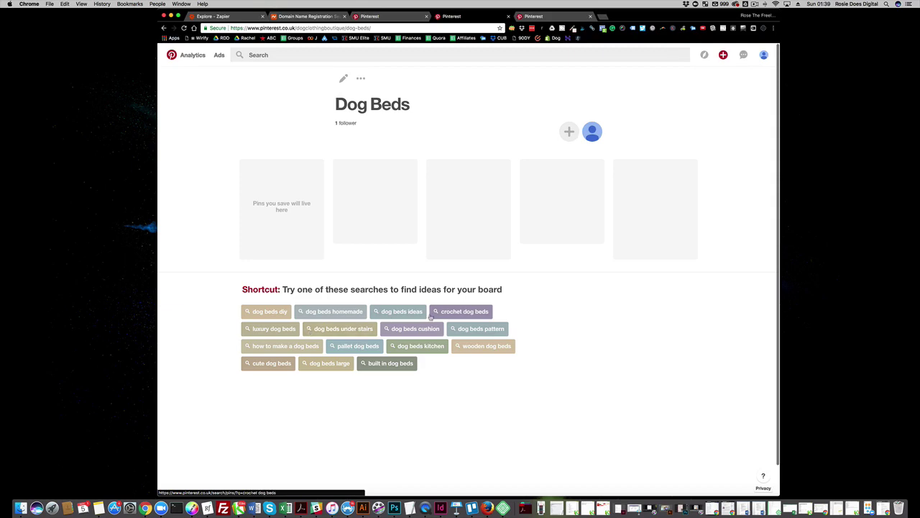
click(565, 13)
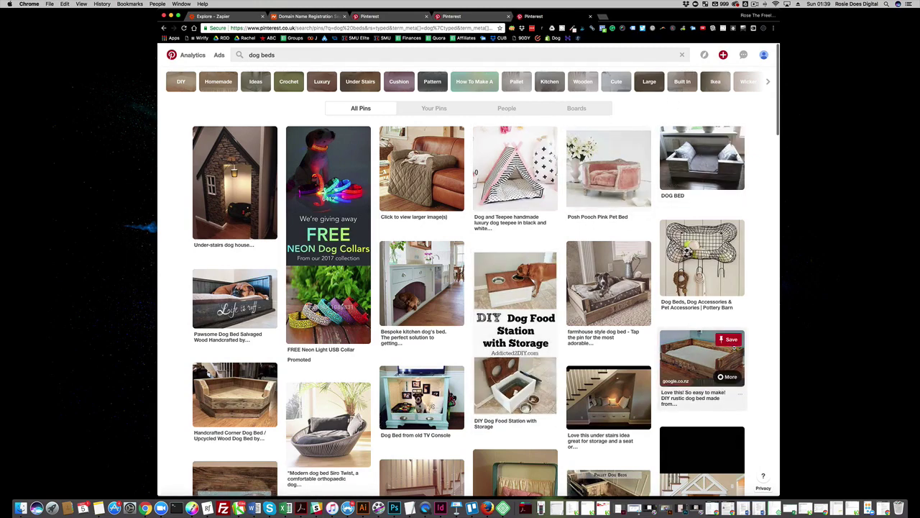
scroll(728, 348, down, 2)
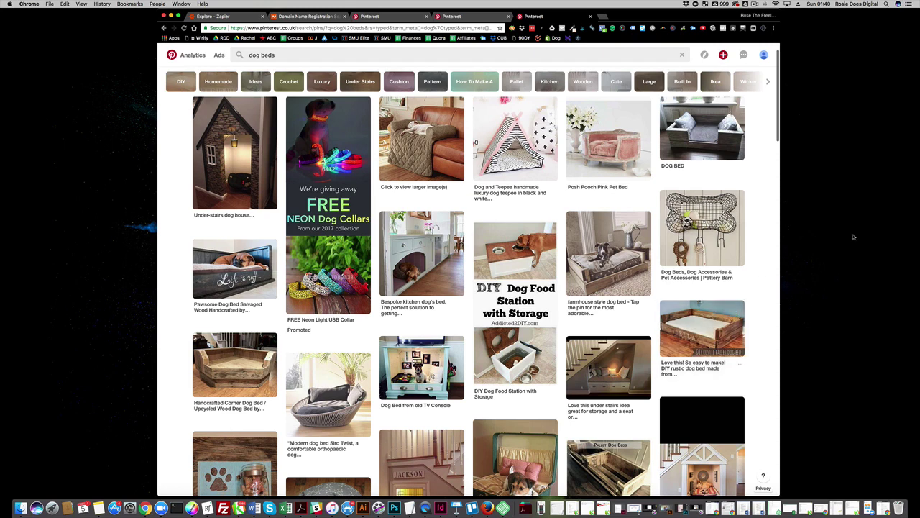
Go back to the business profile's boards and open the Dog Beds board.
click(764, 58)
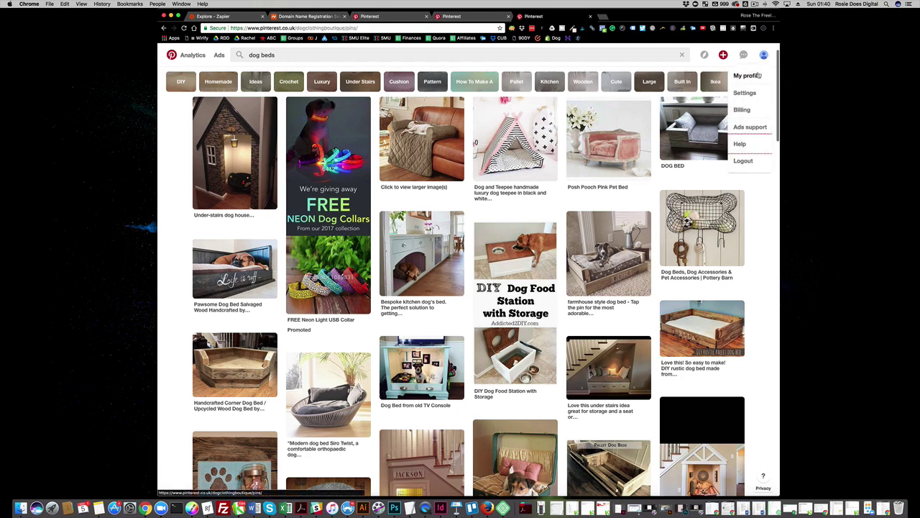
click(749, 76)
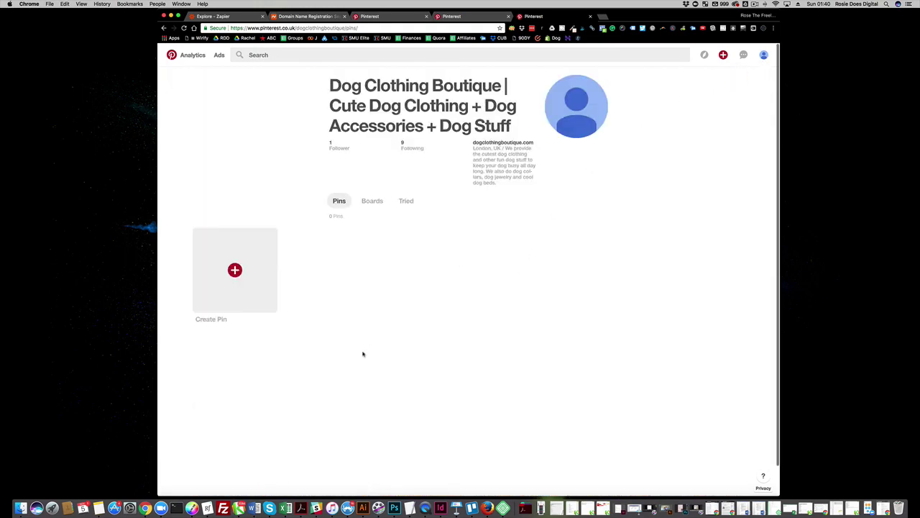
scroll(363, 353, down, 1)
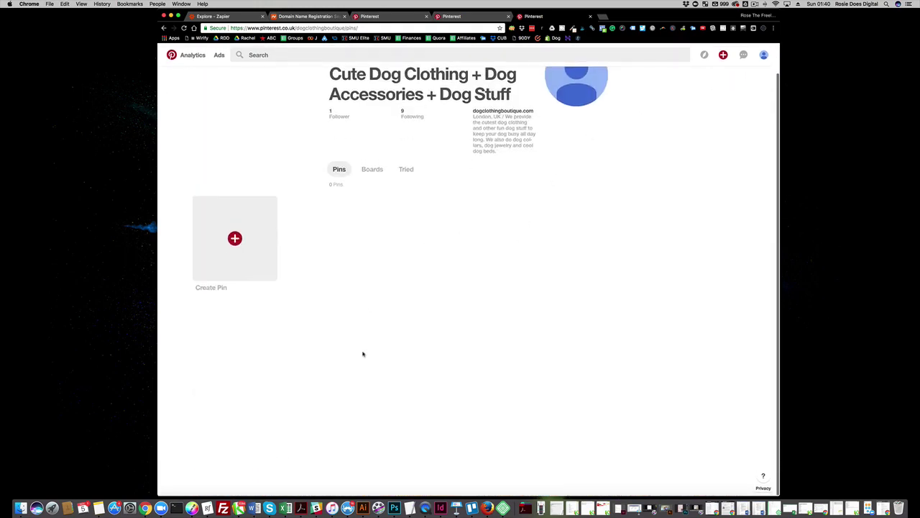
click(371, 174)
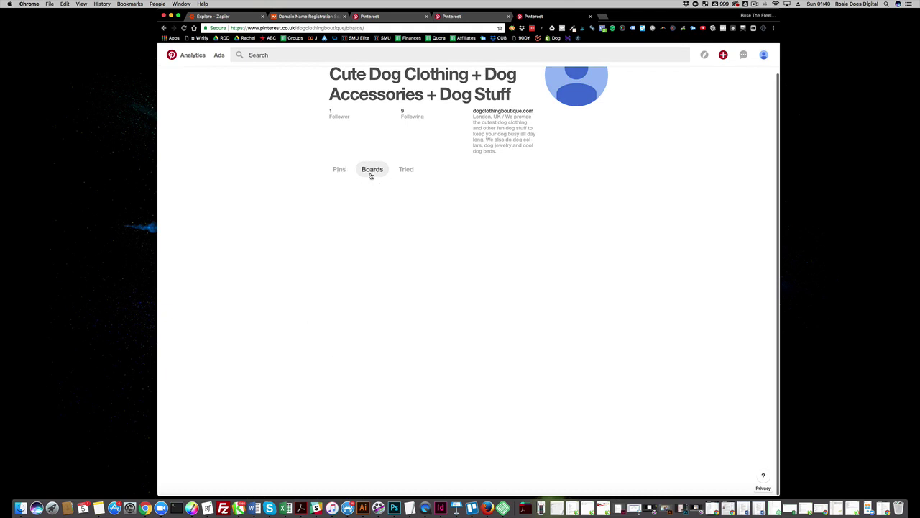
scroll(499, 377, down, 2)
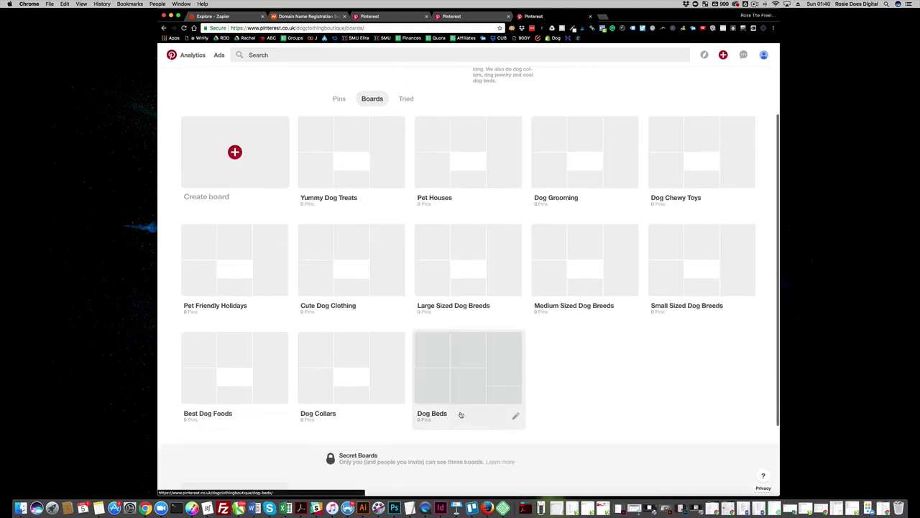
click(441, 417)
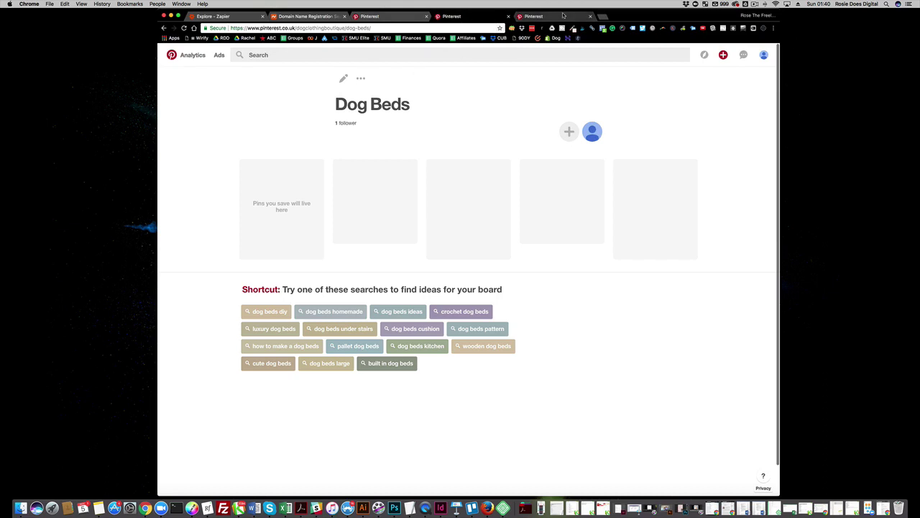
Repeat the recent "dog beds" search and view its results for your own pins, people and boards.
click(399, 56)
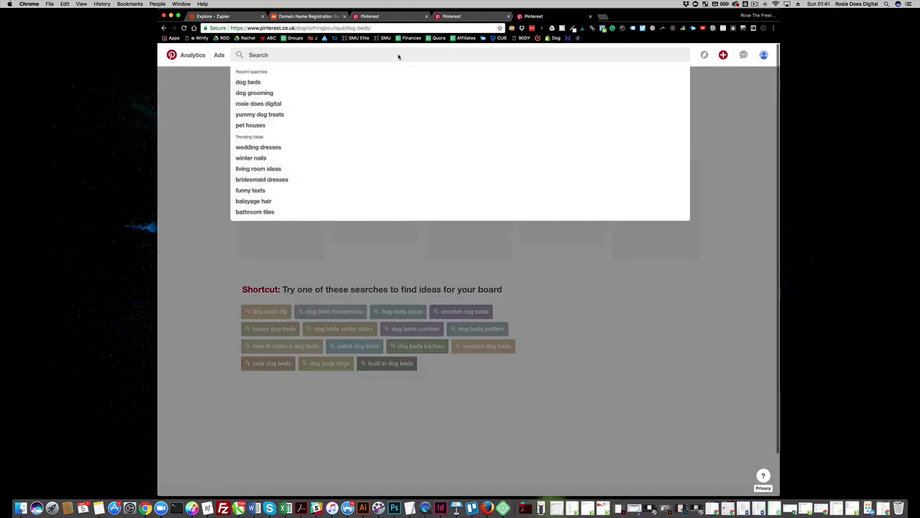
click(341, 87)
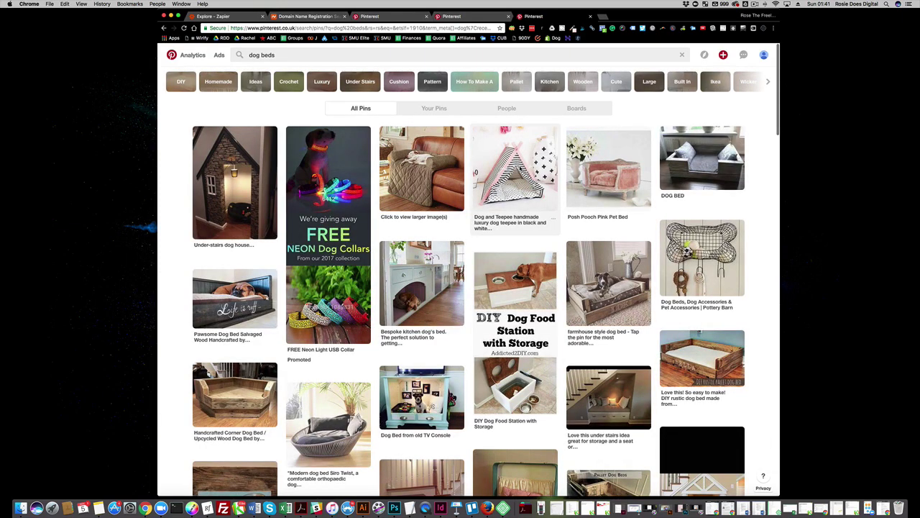
click(446, 109)
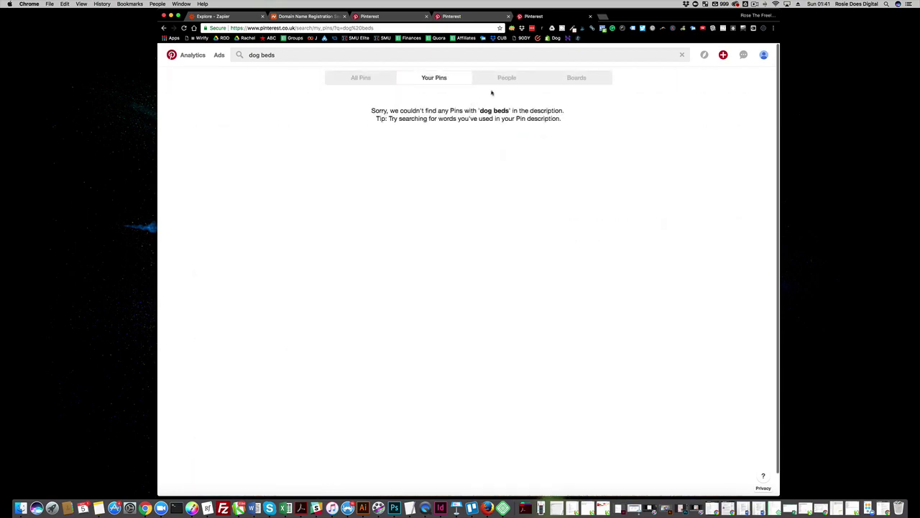
click(507, 80)
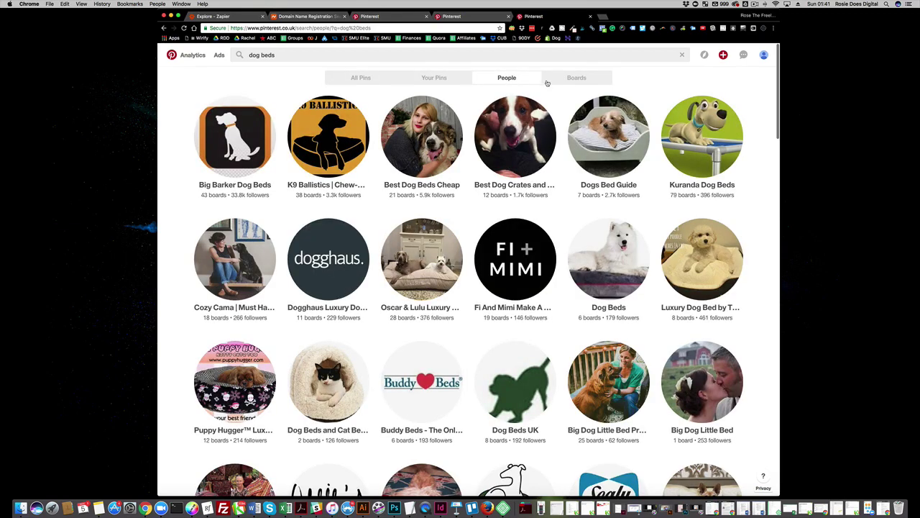
click(571, 83)
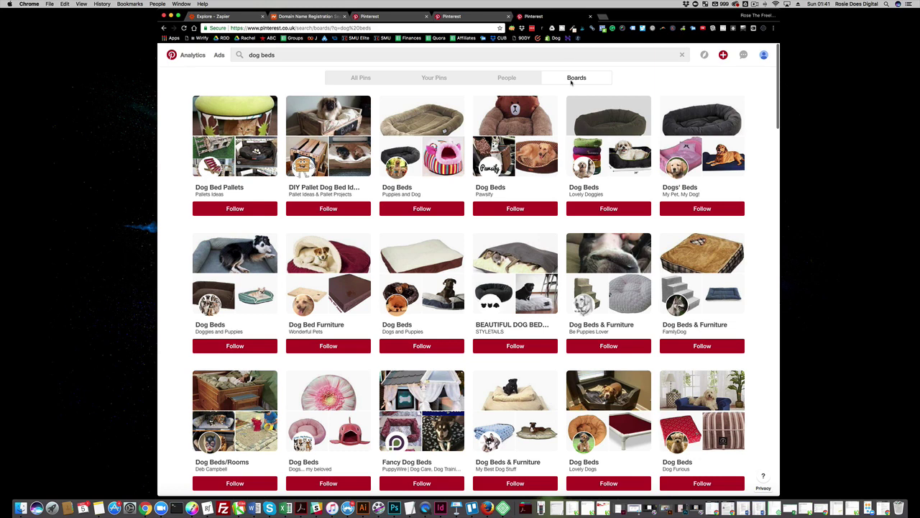
Return to the business profile's boards and look through the whole list of boards.
click(763, 55)
click(757, 76)
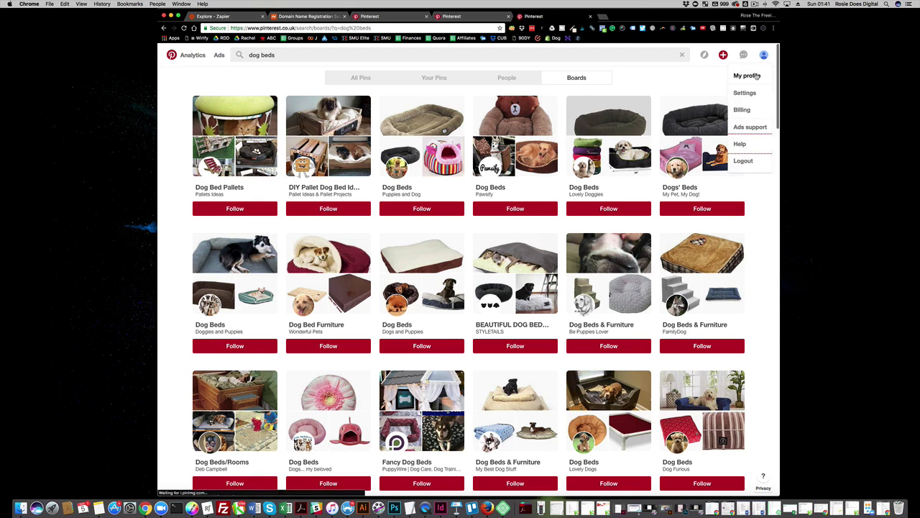
click(378, 177)
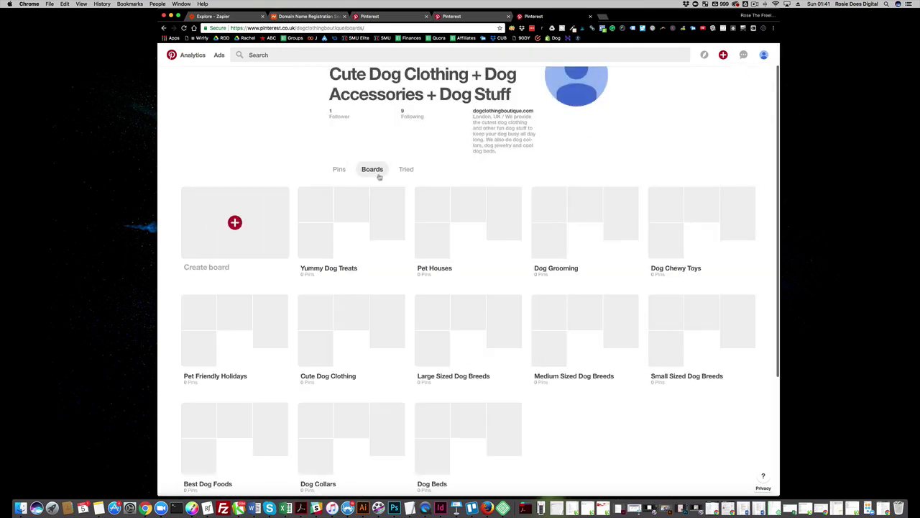
scroll(540, 310, up, 1)
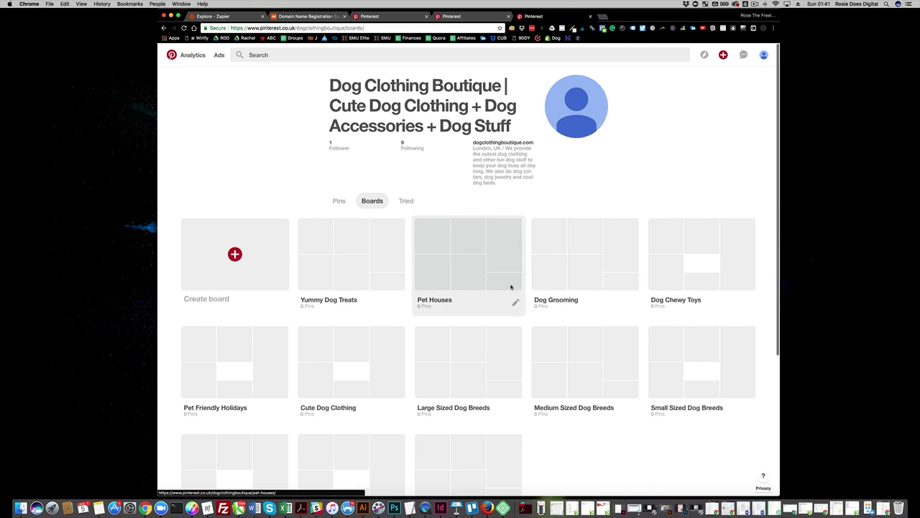
scroll(498, 390, down, 5)
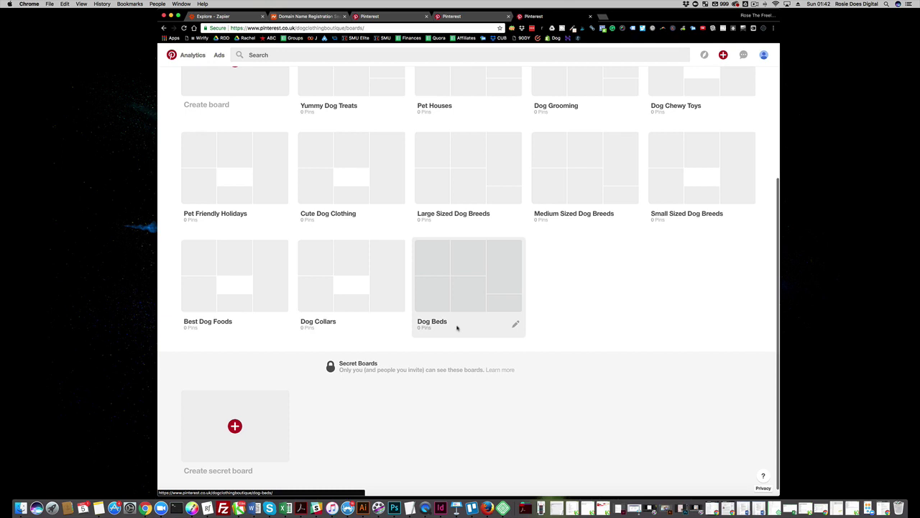
scroll(564, 302, up, 5)
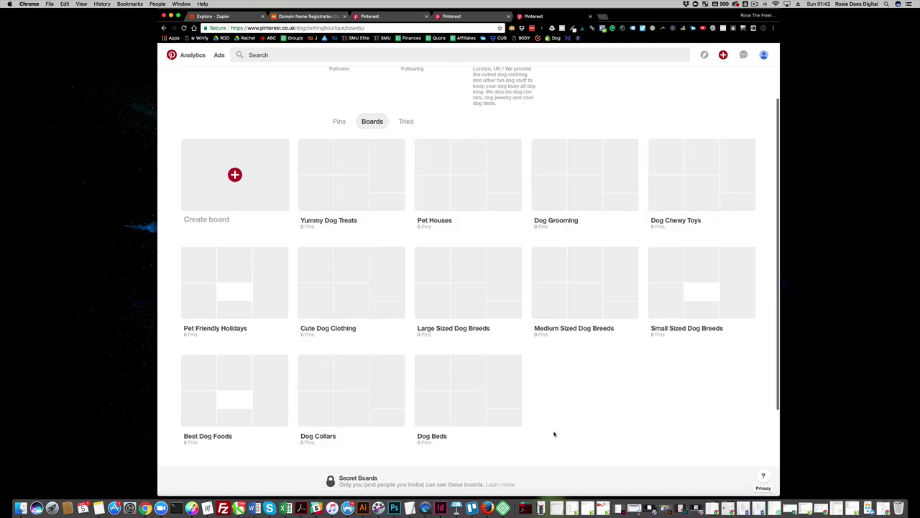
scroll(554, 433, up, 2)
scroll(554, 434, down, 1)
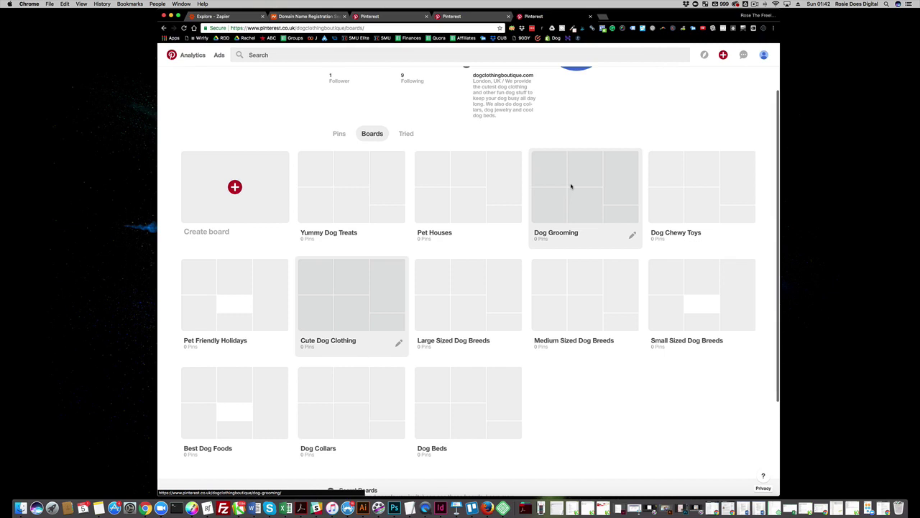
Create a non-secret board named "Dog Clothing Boutique".
click(256, 184)
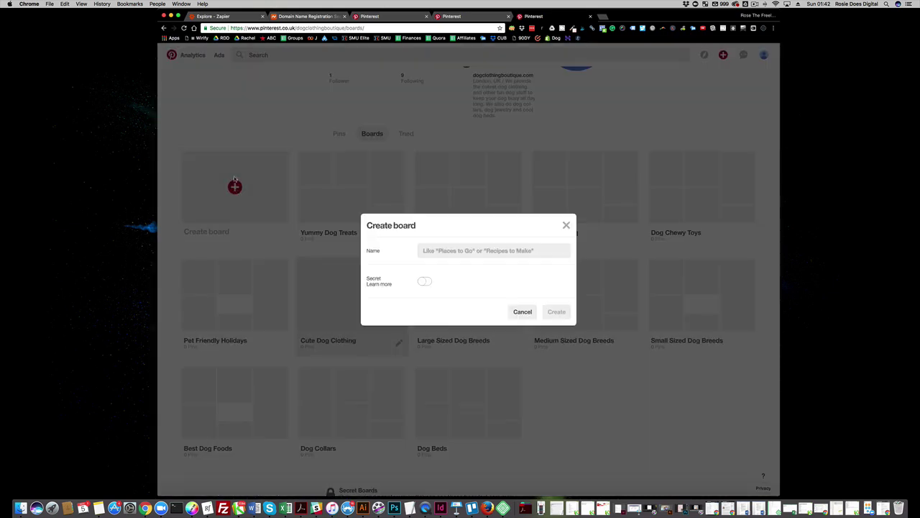
click(456, 246)
text(Do)
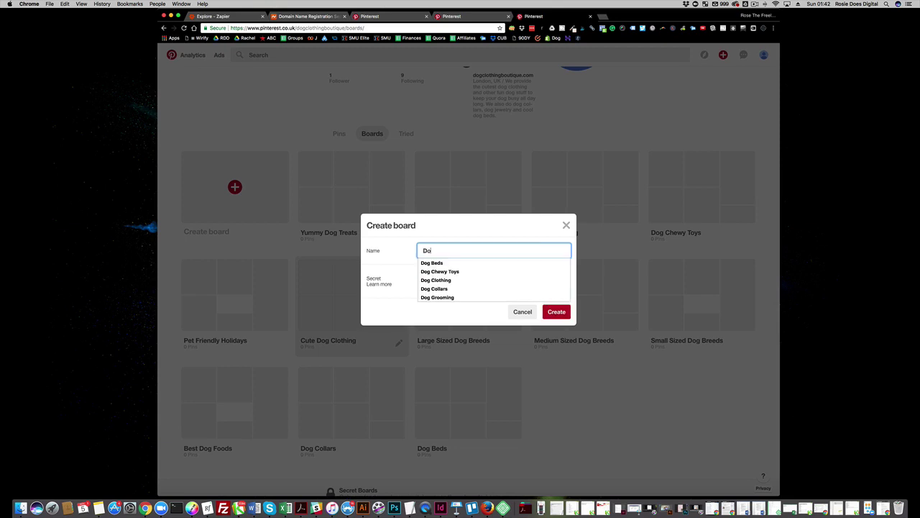
text(g Clothing Boutique)
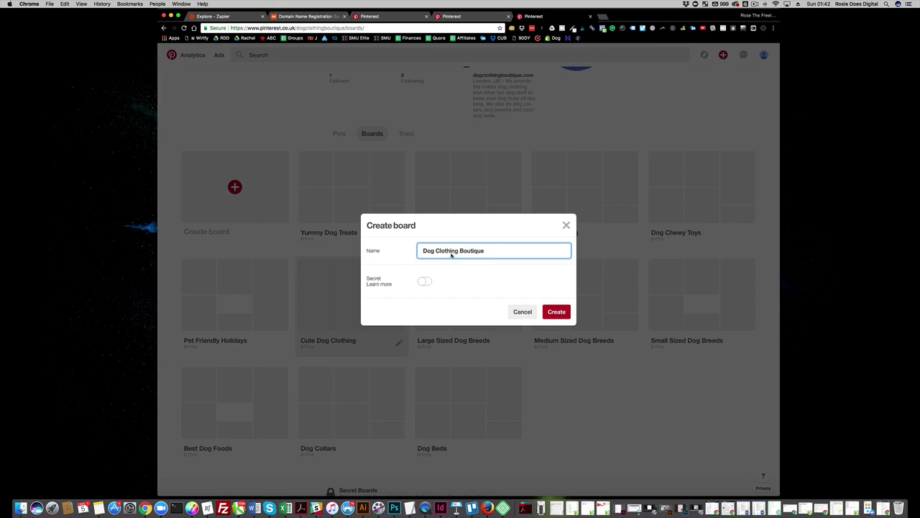
click(562, 312)
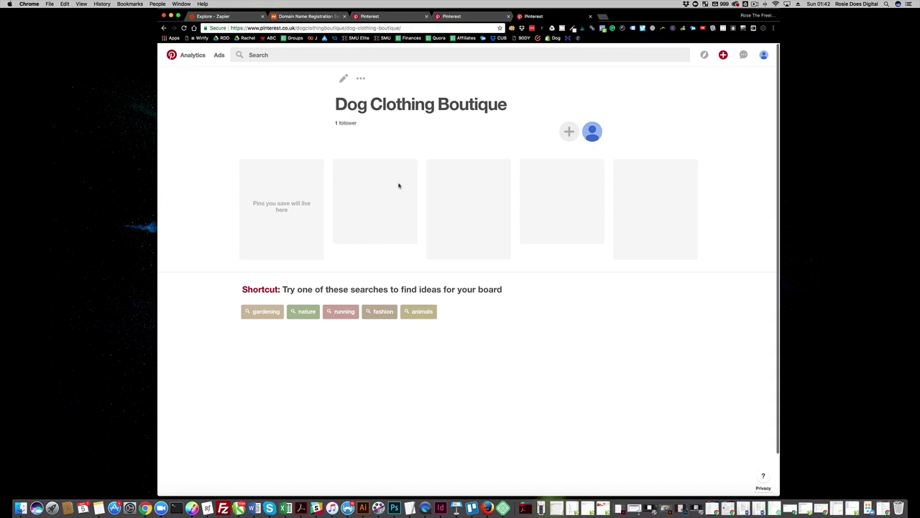
Return from the Dog Clothing Boutique board to the profile and check the updated list of boards.
click(594, 133)
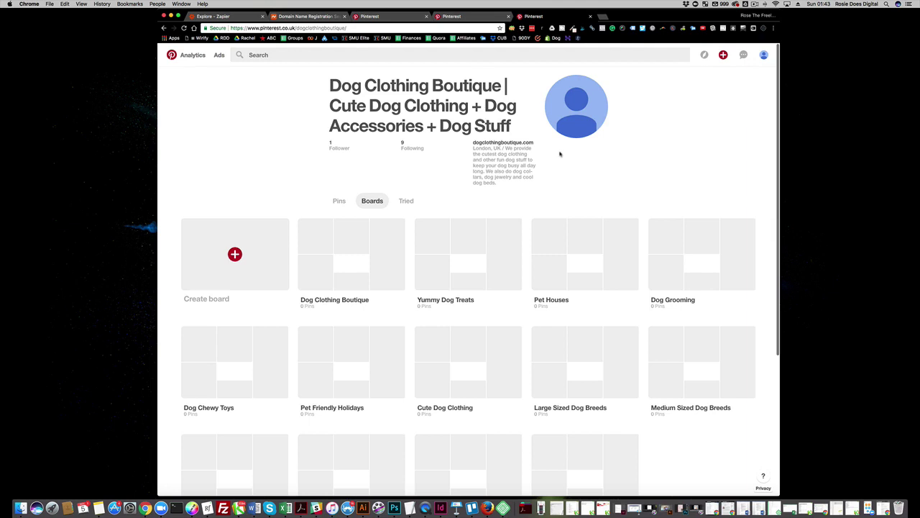
scroll(668, 177, down, 2)
scroll(670, 177, up, 2)
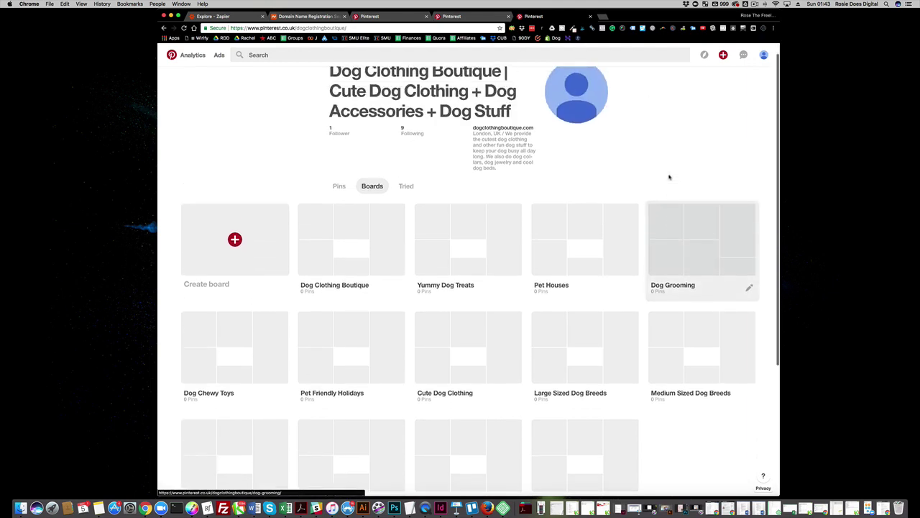
Open the business account's own profile page from its boards overview.
scroll(670, 177, up, 1)
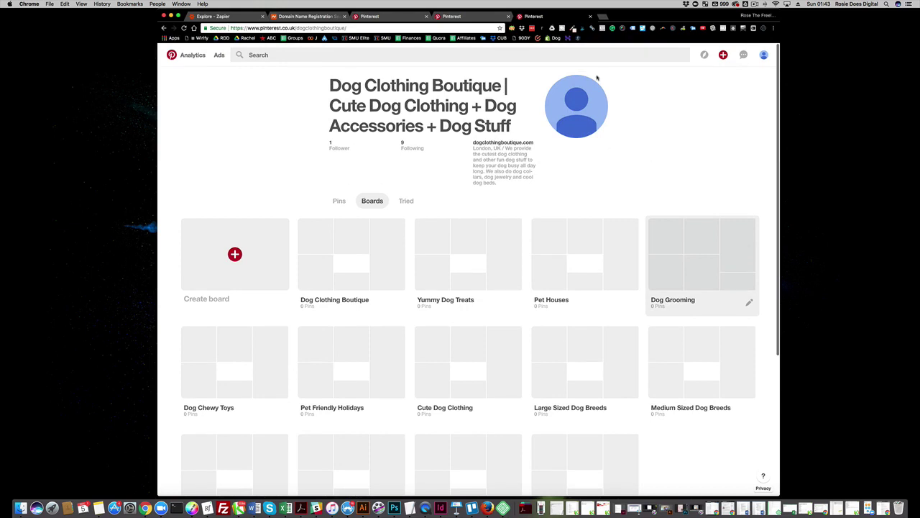
click(765, 56)
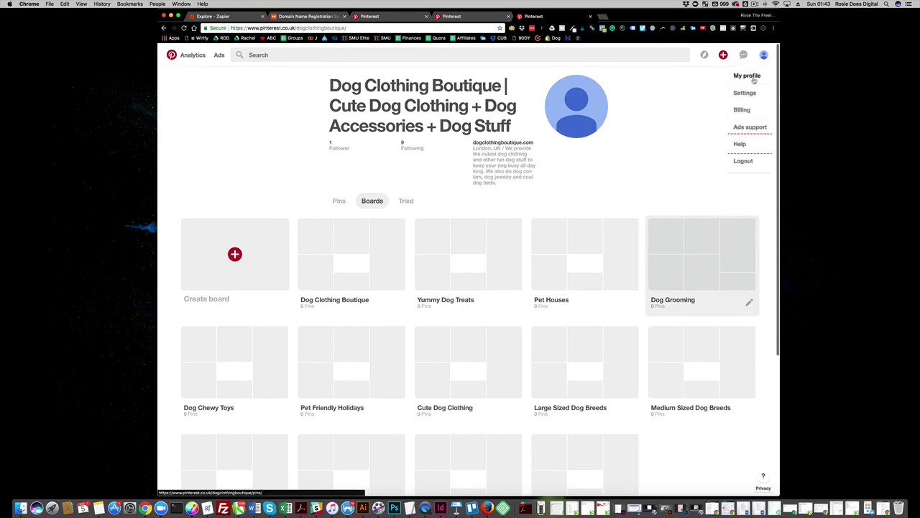
click(754, 81)
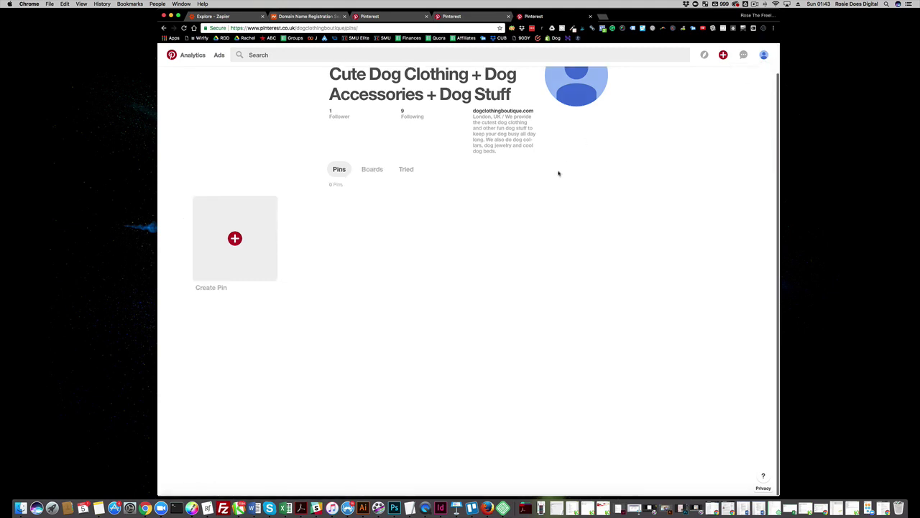
Open the account settings and review the account basics, the profile details and the sections below them.
click(765, 56)
click(746, 94)
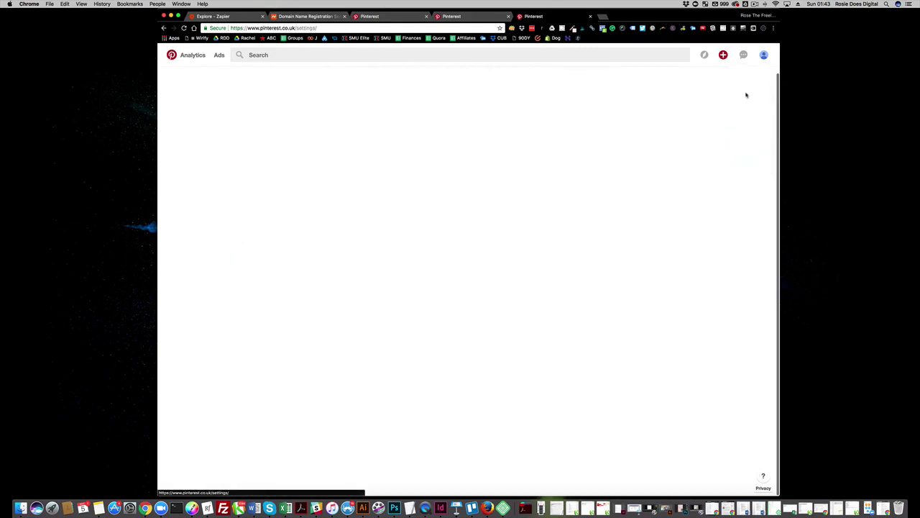
scroll(533, 245, down, 5)
scroll(532, 247, down, 1)
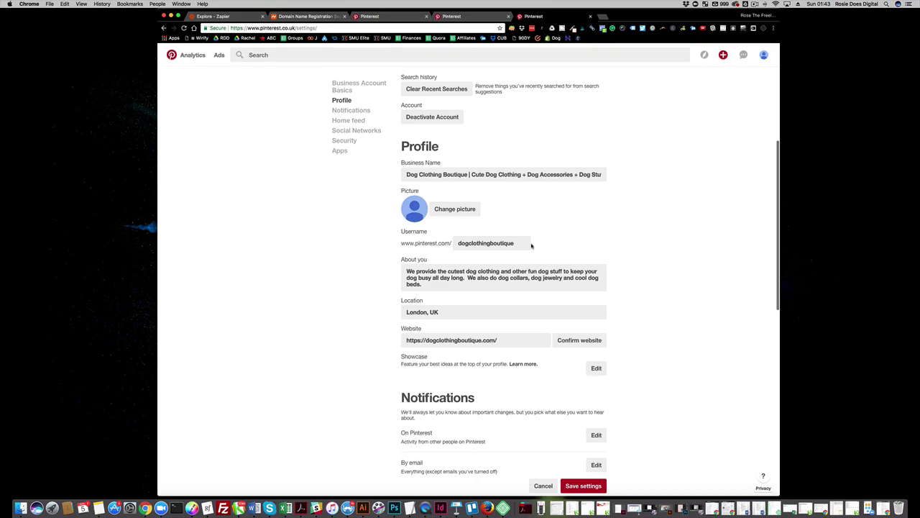
scroll(531, 246, down, 5)
scroll(633, 318, down, 5)
scroll(633, 319, up, 10)
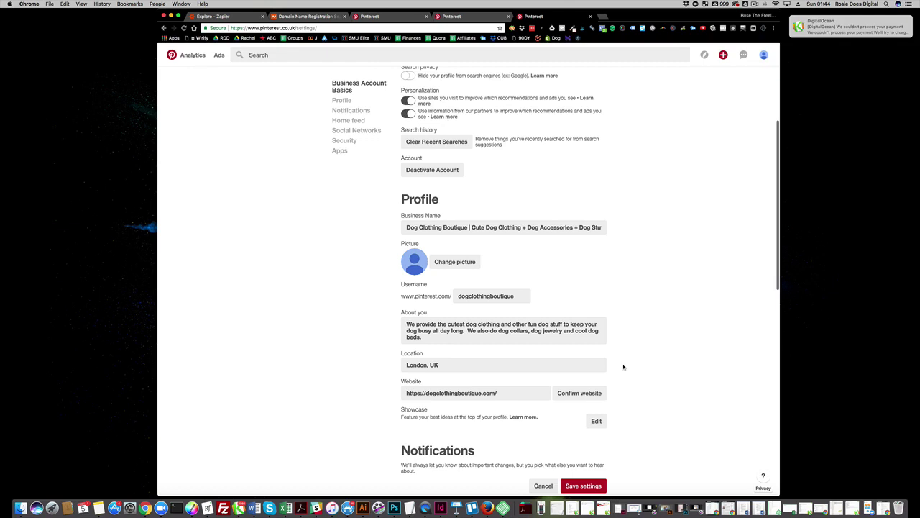
scroll(623, 368, up, 5)
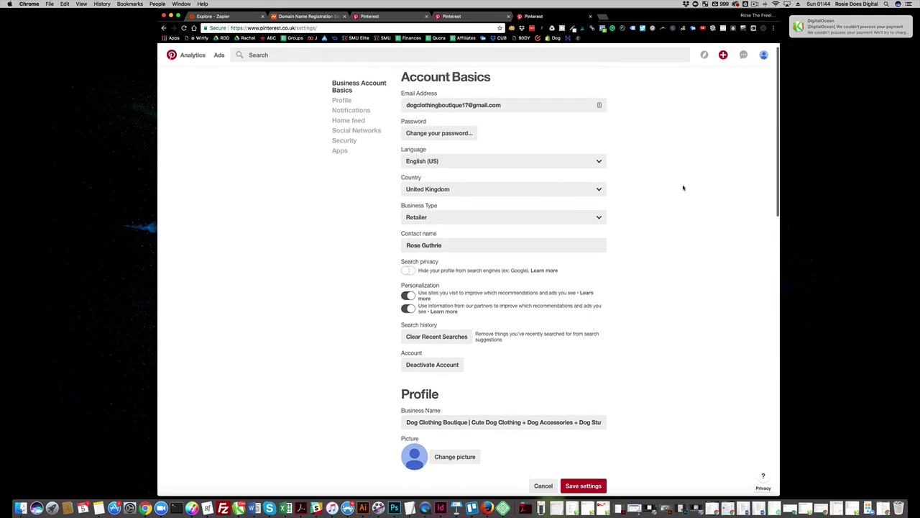
scroll(680, 188, down, 4)
scroll(631, 264, up, 2)
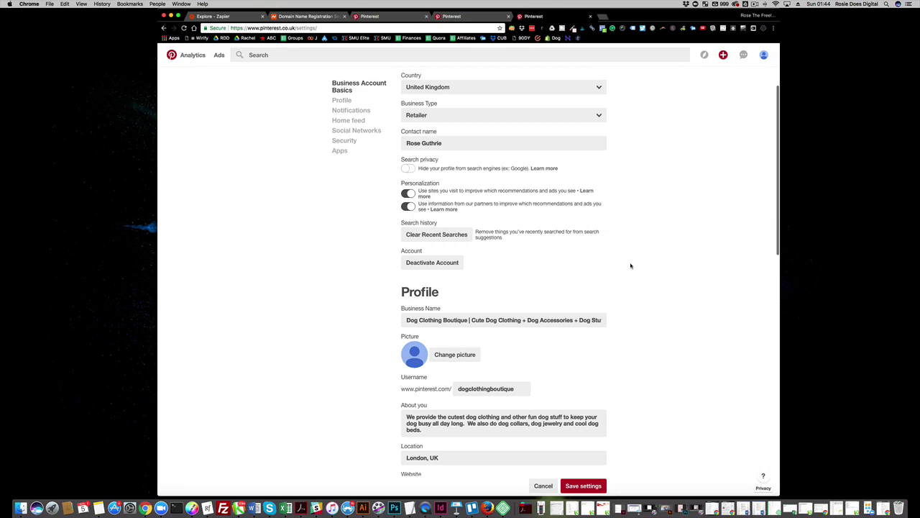
Search people for the social media strategist by name and open her profile with its boards.
click(483, 55)
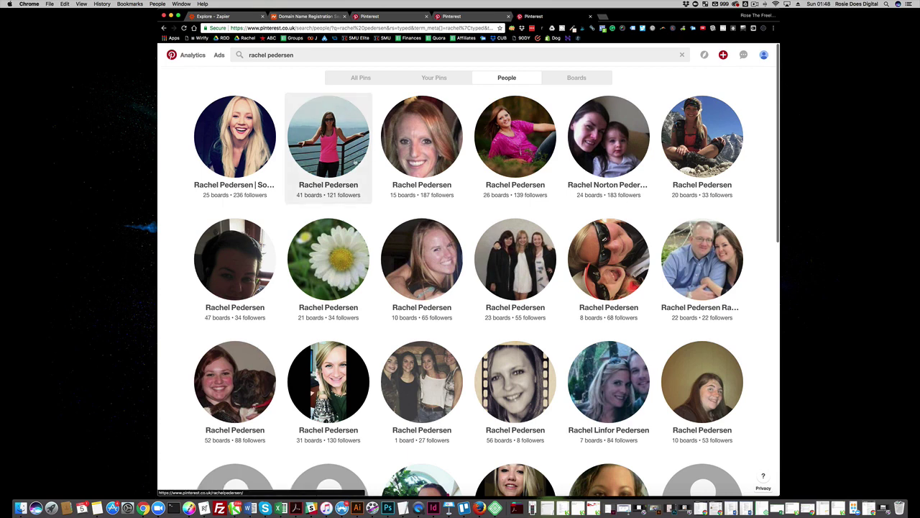
click(221, 187)
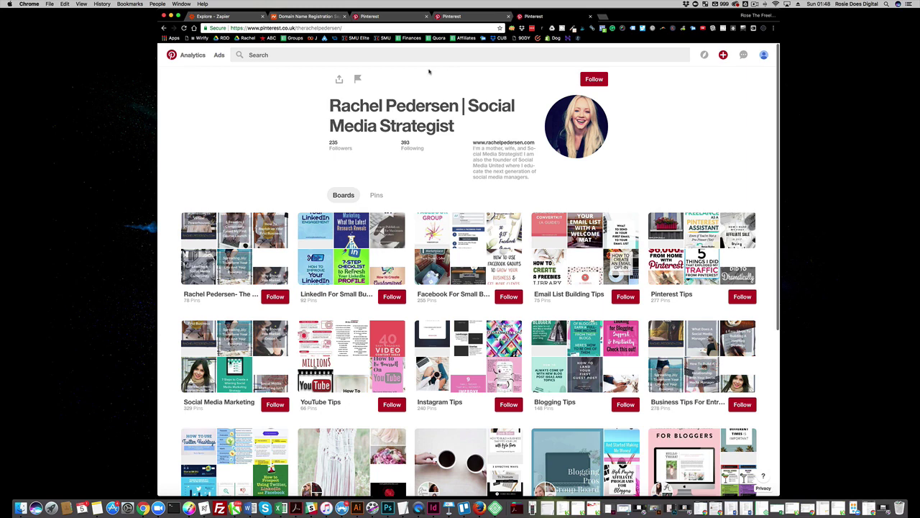
Search for "rosie does digital", restrict the results to people and open the matching profile.
click(406, 58)
text(rosie)
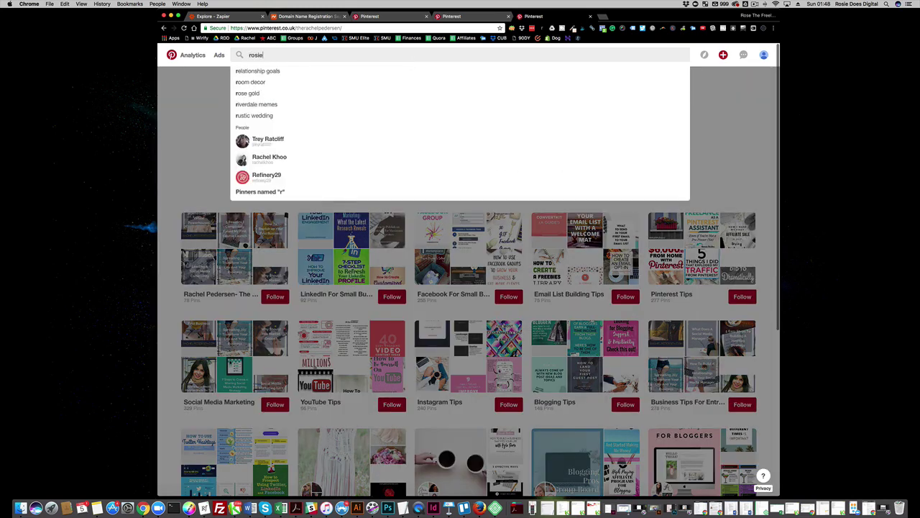
text( does digital)
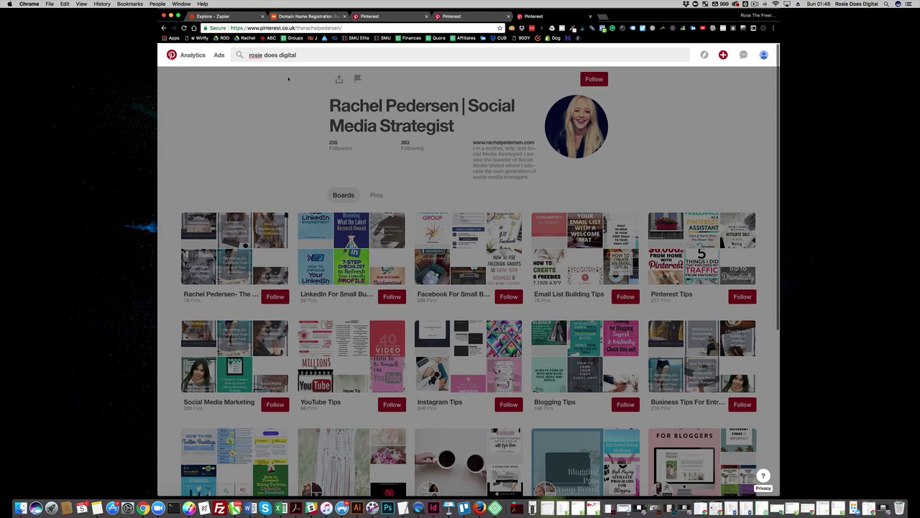
key(Return)
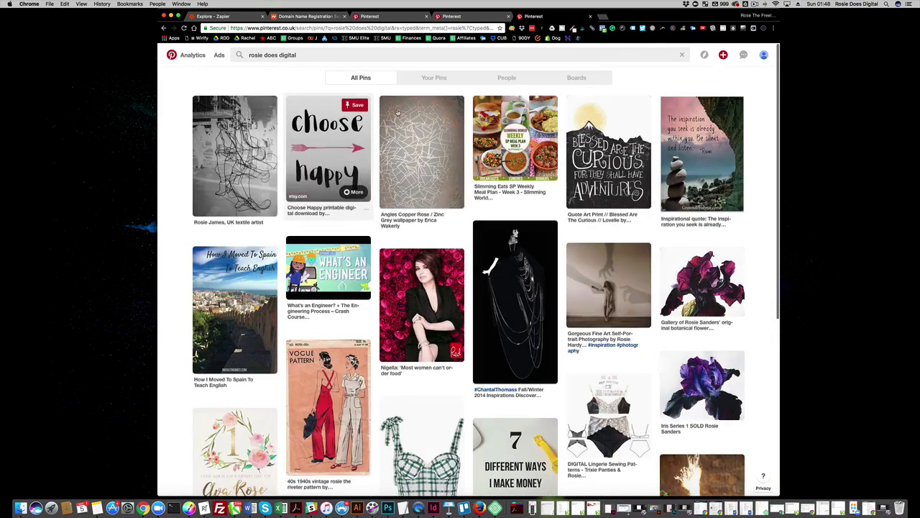
click(512, 80)
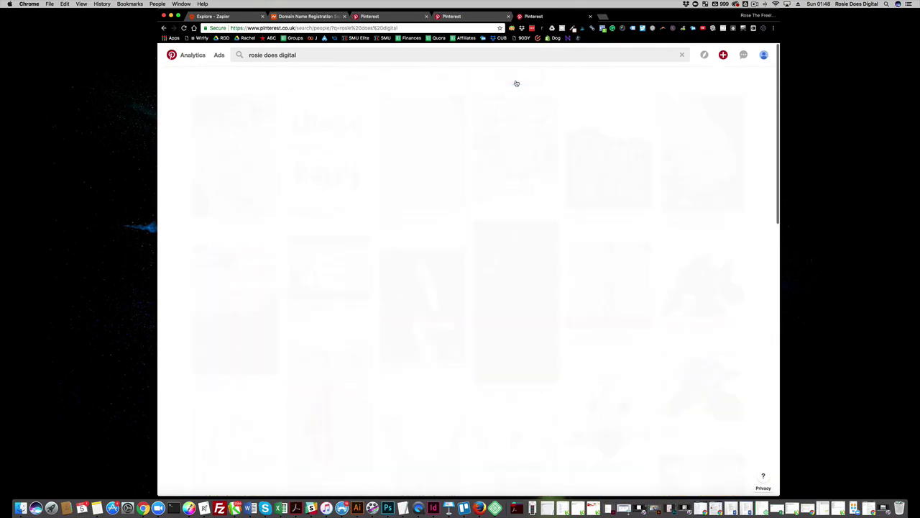
click(251, 186)
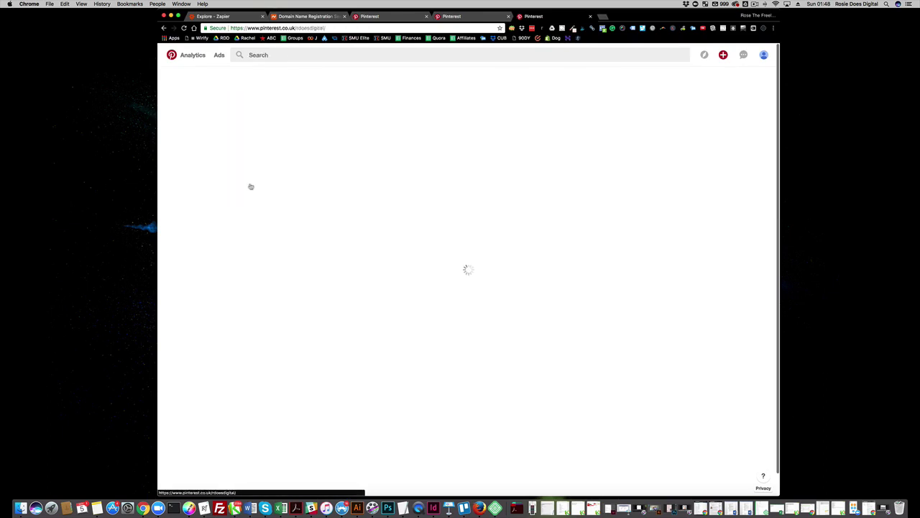